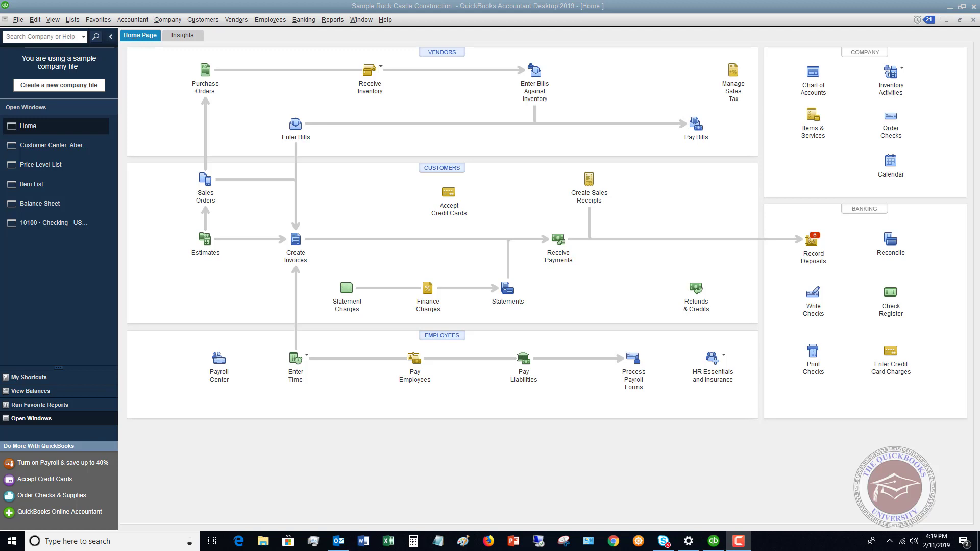
- Open the Price Level List and review the Commercial, Door Replacement Special and Kitchen Upgrade Package levels
{"action": "left_click", "coordinate": [73, 21]}
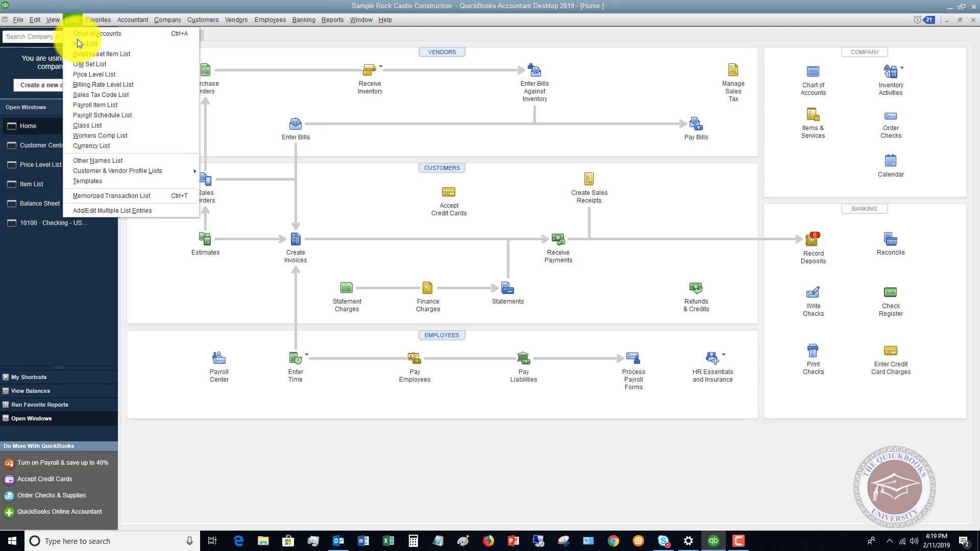
{"action": "left_click", "coordinate": [99, 75]}
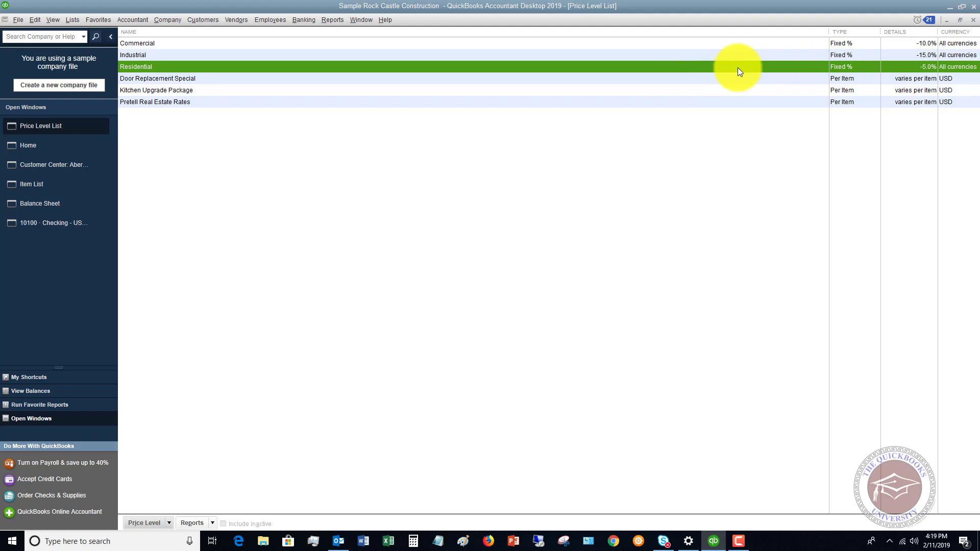
{"action": "left_click", "coordinate": [361, 44]}
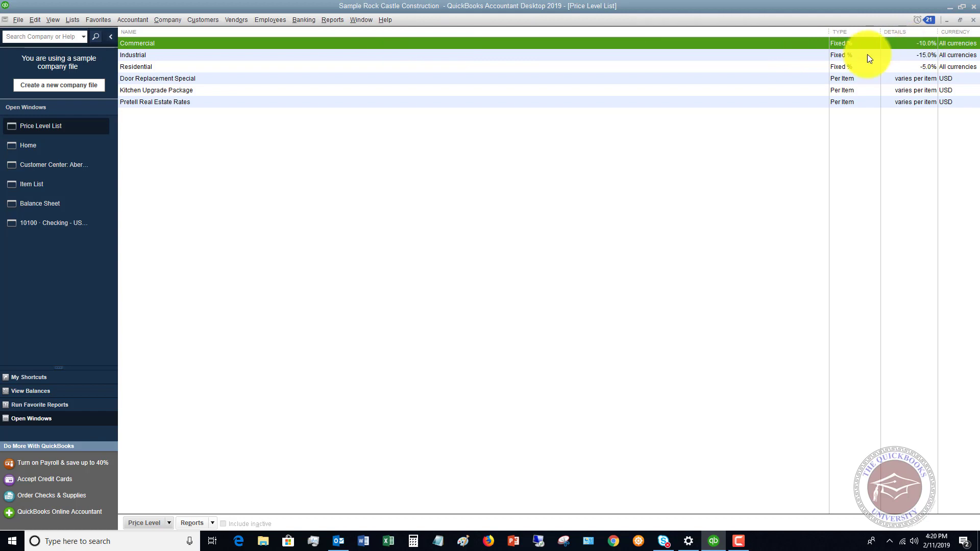
{"action": "left_click", "coordinate": [235, 78]}
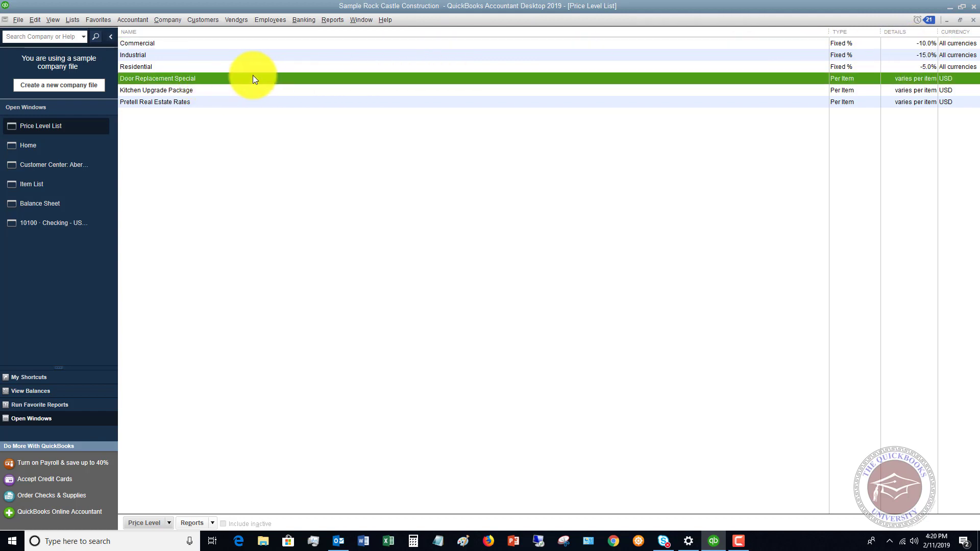
{"action": "left_click", "coordinate": [208, 91]}
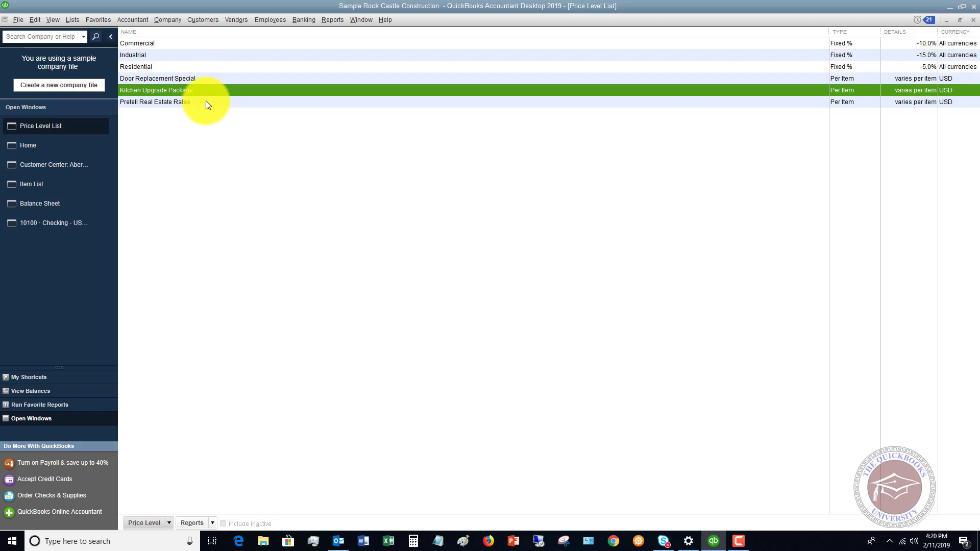
- Bring up the right-click actions menu in the Price Level List
{"action": "right_click", "coordinate": [206, 101]}
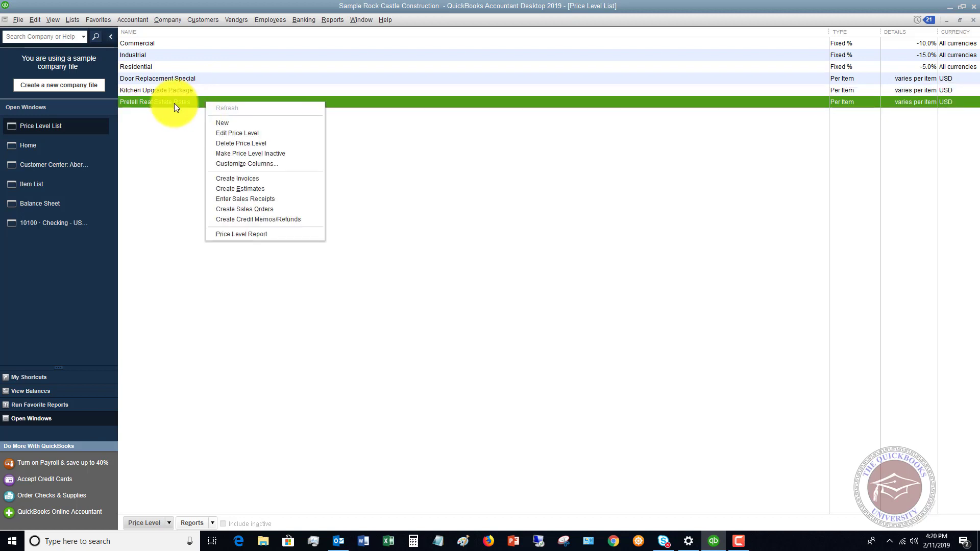
{"action": "left_click", "coordinate": [392, 151]}
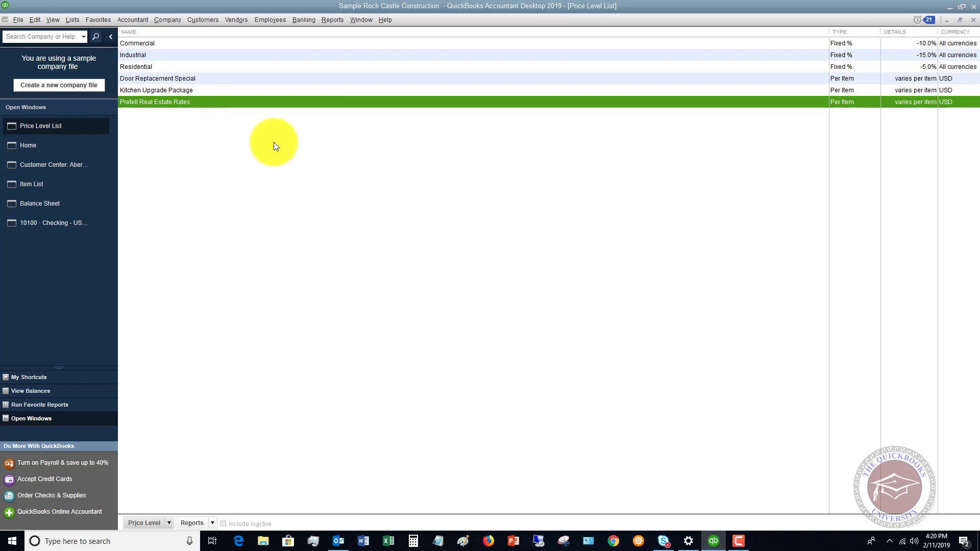
{"action": "right_click", "coordinate": [226, 102]}
- Define a new Fixed % price level 'Wholesale' that decreases item prices by 20.0% with no rounding
{"action": "left_click", "coordinate": [249, 121]}
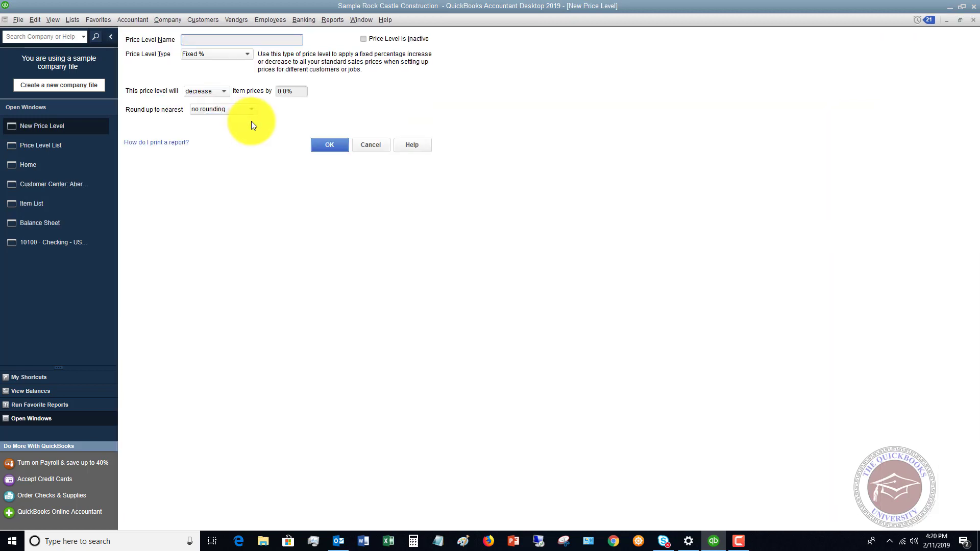
{"action": "type", "text": "Wholesale"}
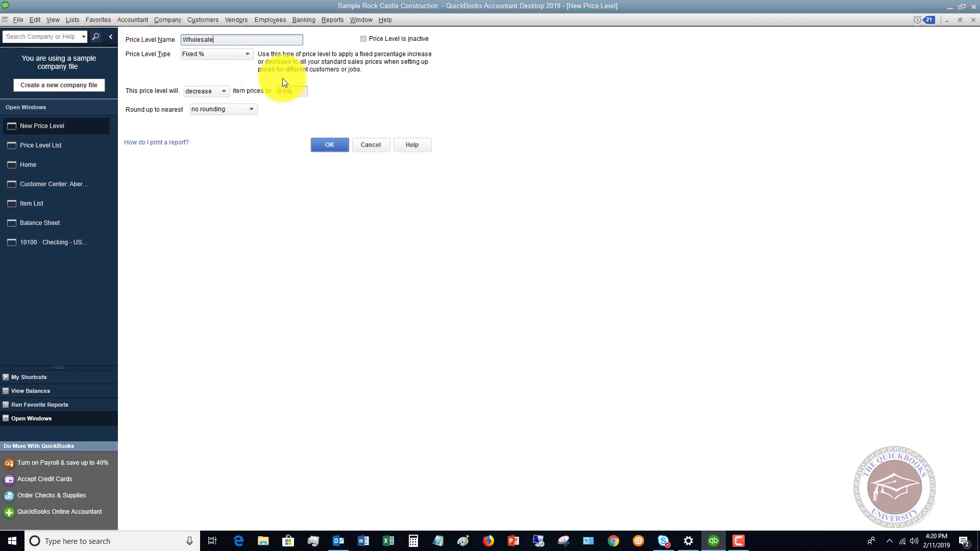
{"action": "key", "text": "Tab"}
{"action": "key", "text": "Tab"}
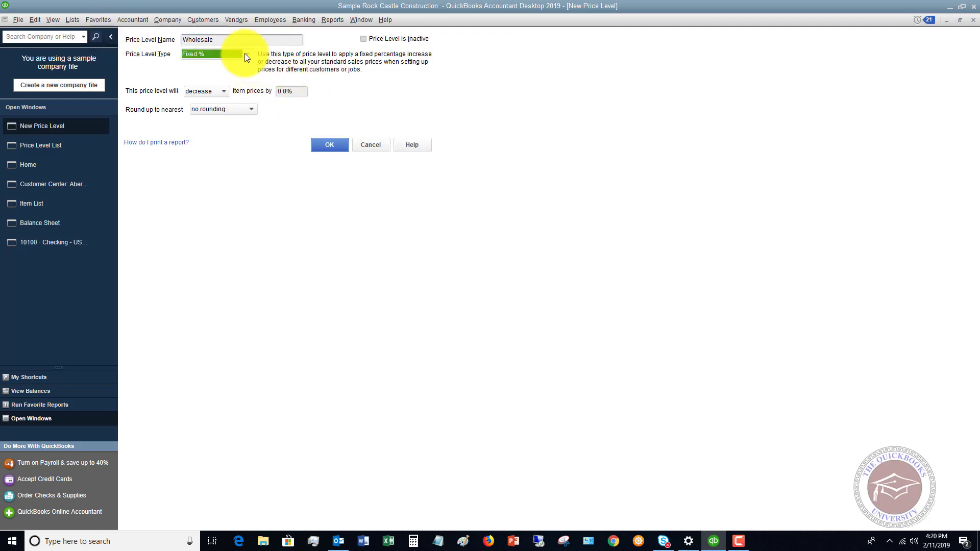
{"action": "left_click", "coordinate": [248, 55]}
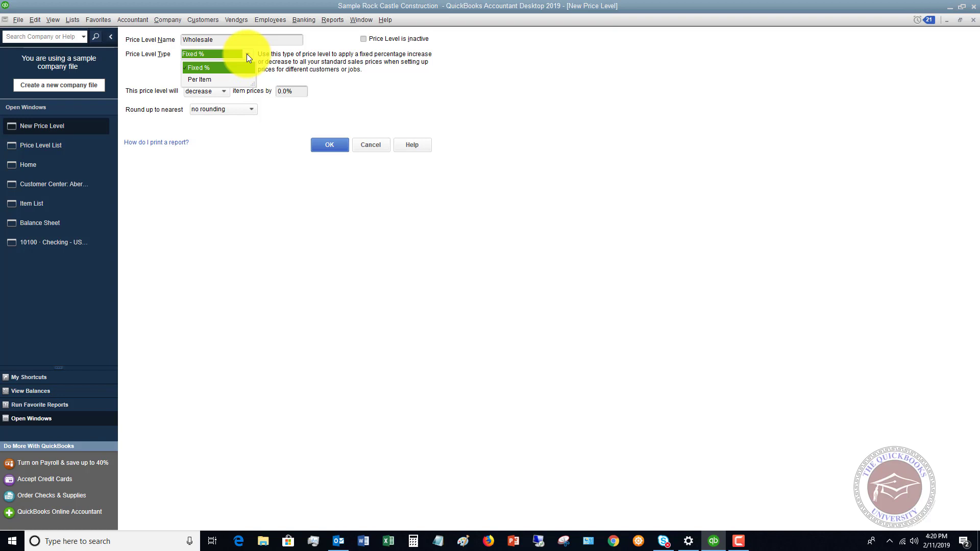
{"action": "left_click", "coordinate": [214, 68]}
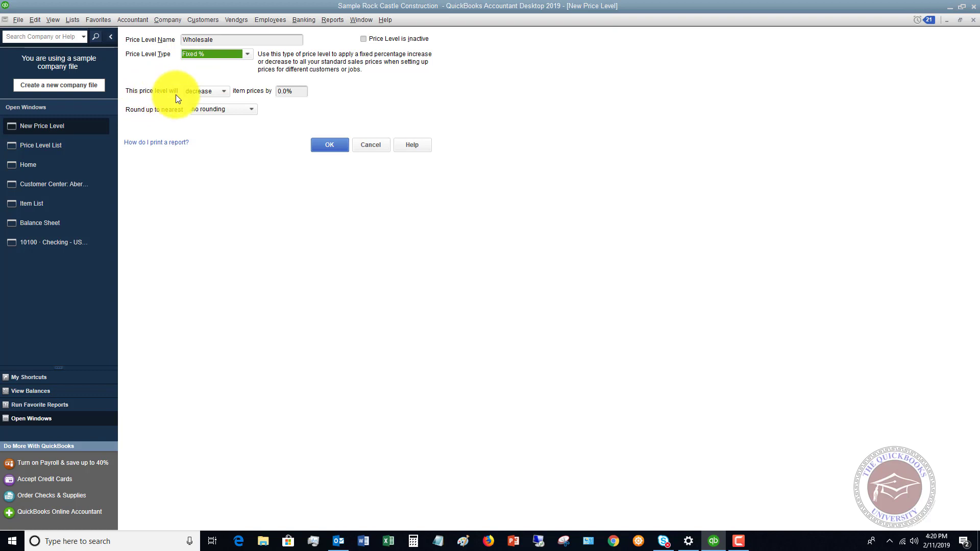
{"action": "left_click", "coordinate": [225, 90]}
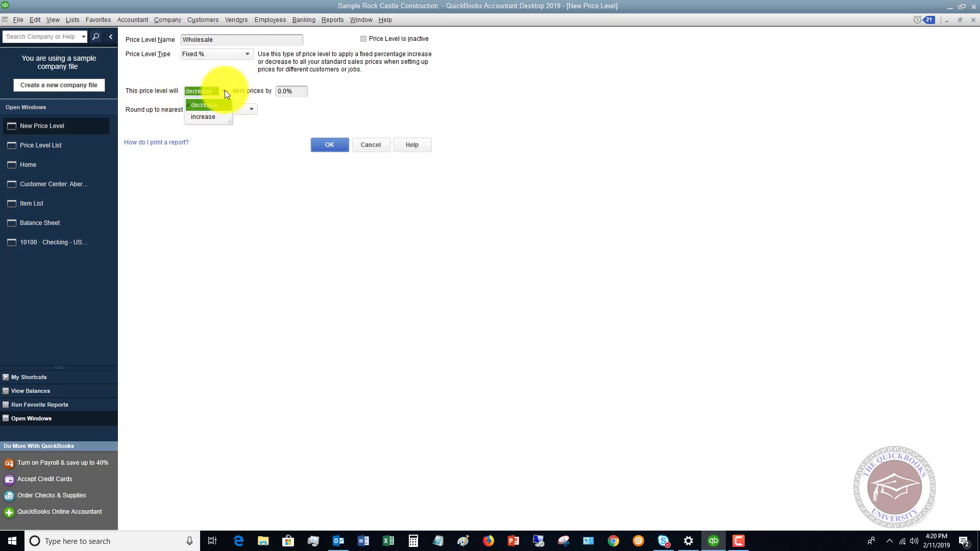
{"action": "left_click", "coordinate": [224, 90]}
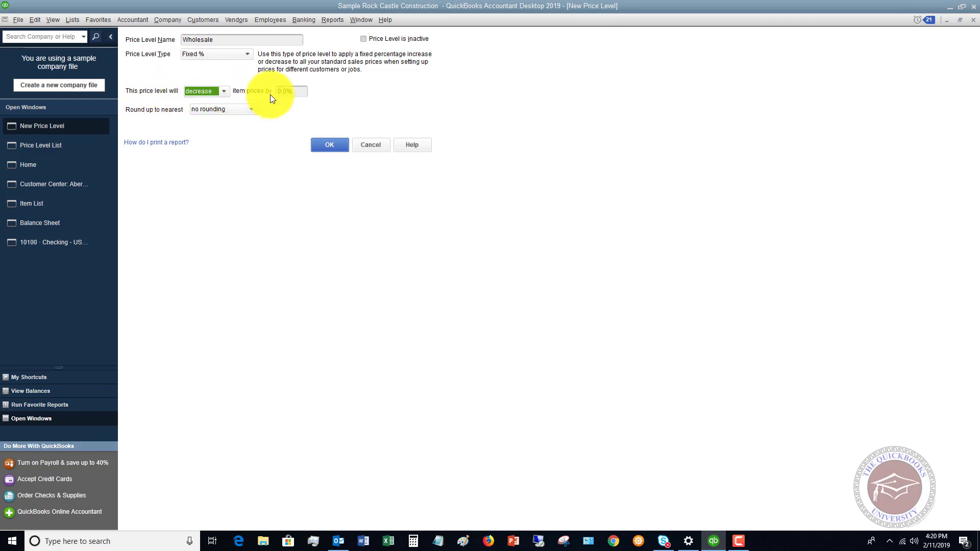
{"action": "key", "text": "Tab"}
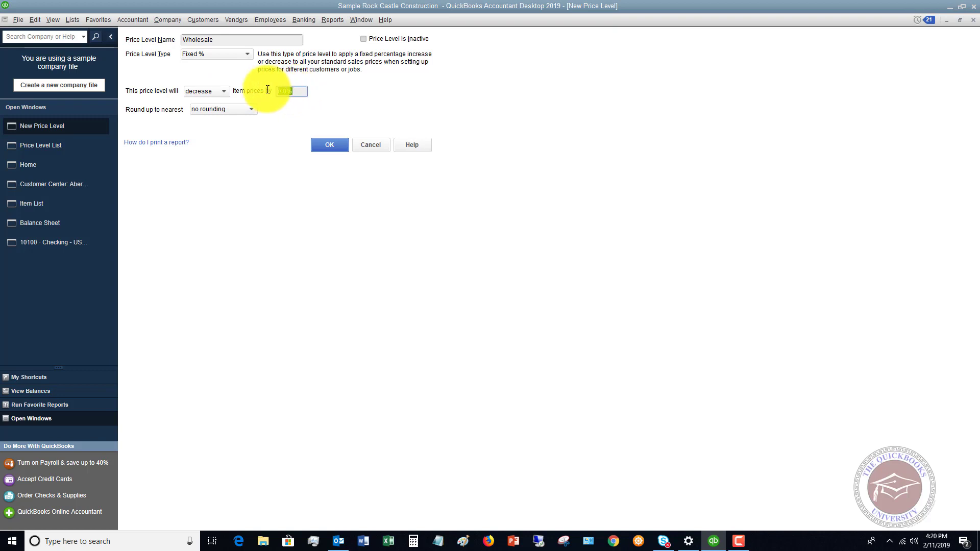
{"action": "type", "text": "20%"}
{"action": "key", "text": "Tab"}
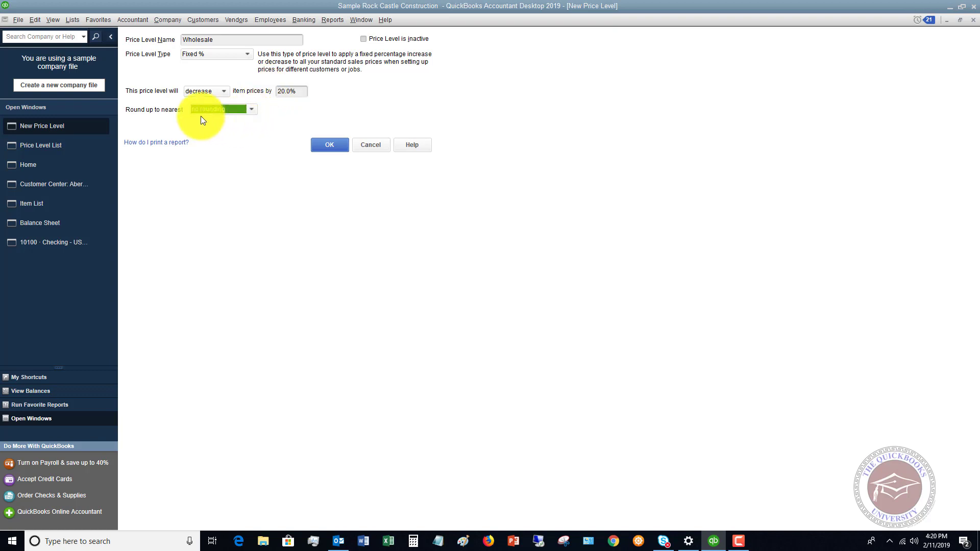
{"action": "left_click", "coordinate": [252, 110]}
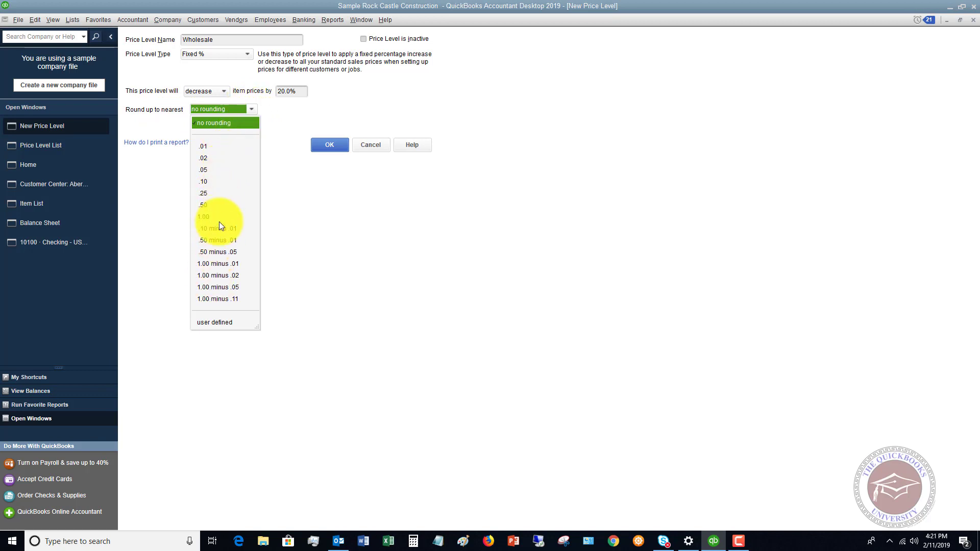
{"action": "left_click", "coordinate": [224, 123]}
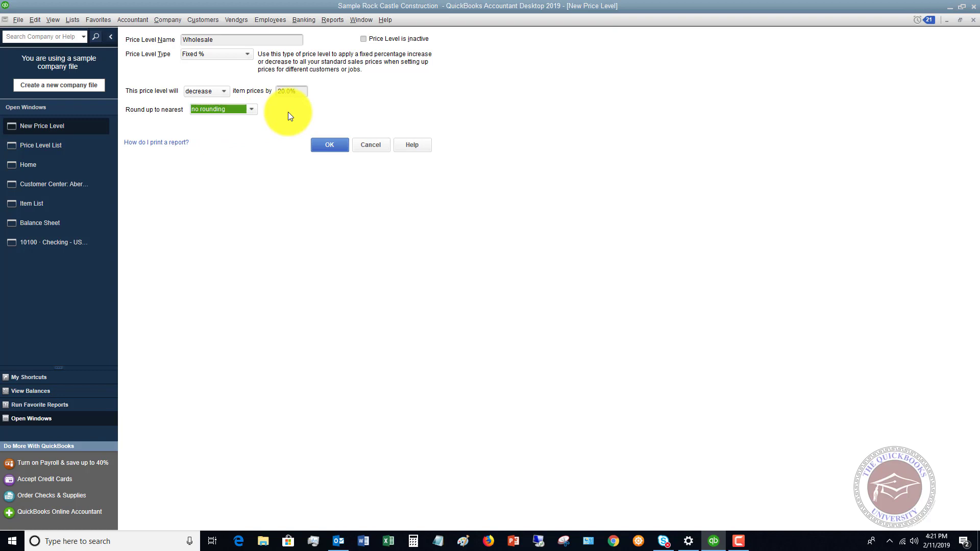
- Save the Wholesale price level and select the top customer in the Customer Center's Customers & Jobs list
{"action": "left_click", "coordinate": [330, 145]}
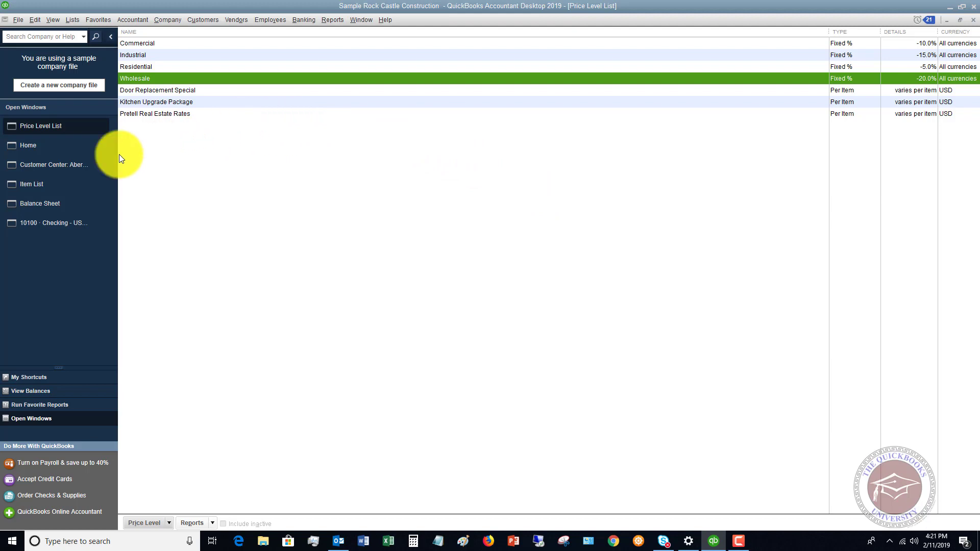
{"action": "left_click", "coordinate": [51, 163]}
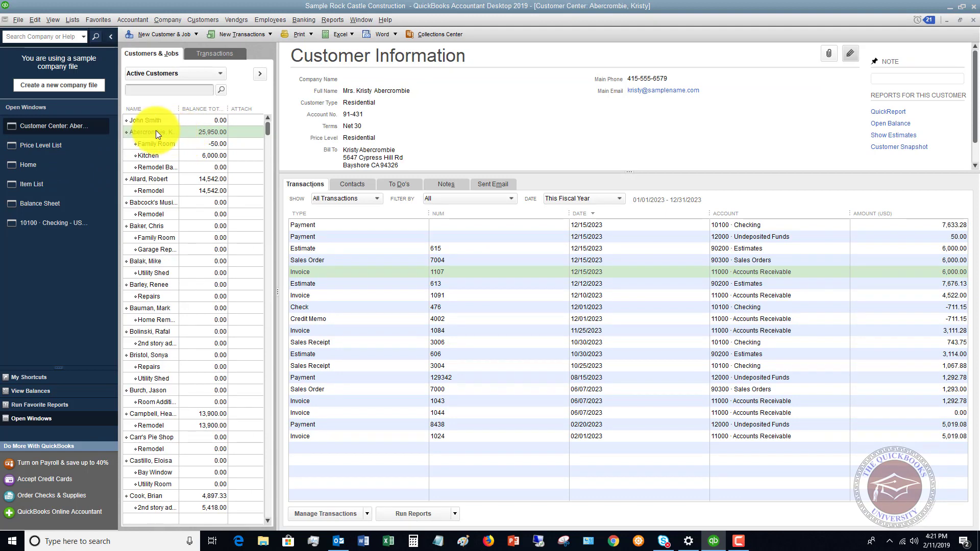
{"action": "left_click", "coordinate": [156, 145]}
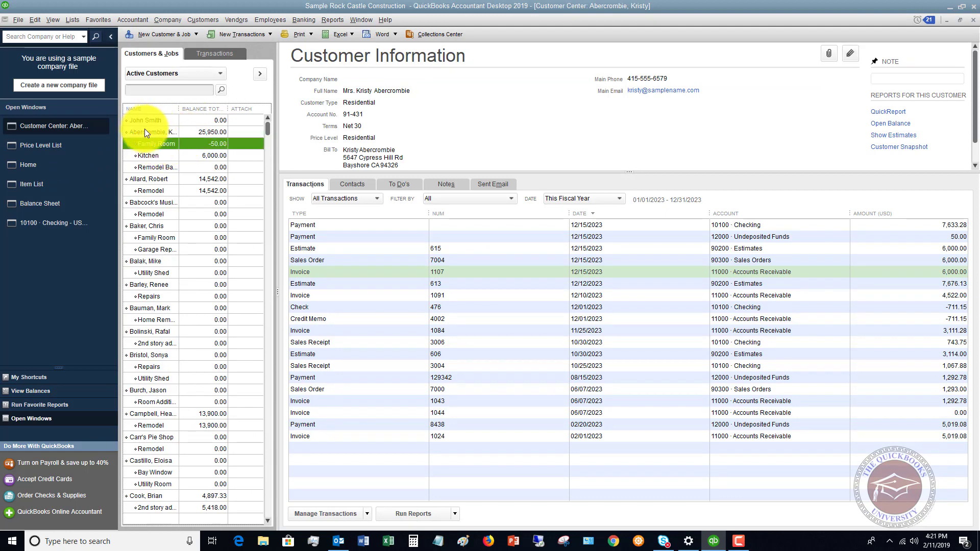
{"action": "left_click", "coordinate": [145, 131]}
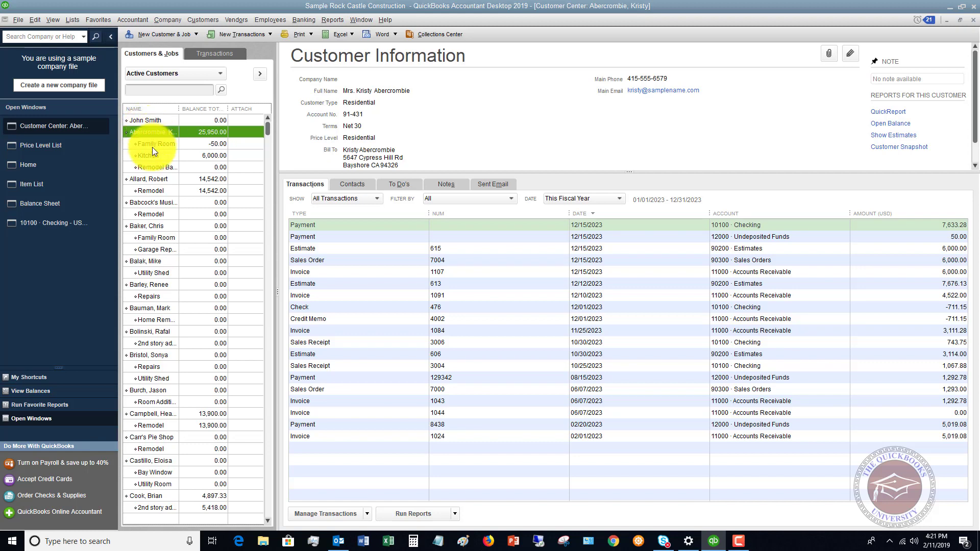
{"action": "left_click", "coordinate": [158, 118]}
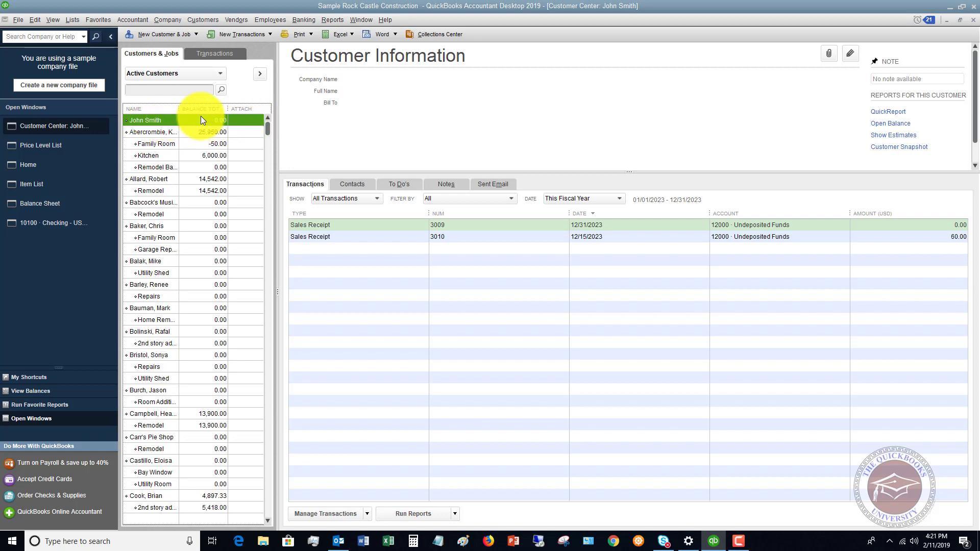
- Edit the customer's Payment Settings to use the Wholesale price level and save
{"action": "left_click", "coordinate": [851, 53]}
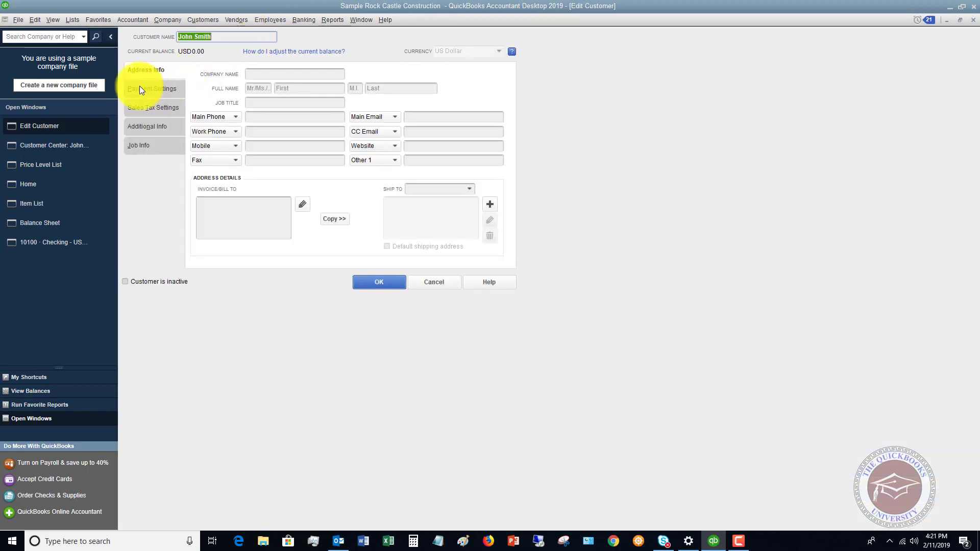
{"action": "left_click", "coordinate": [140, 86]}
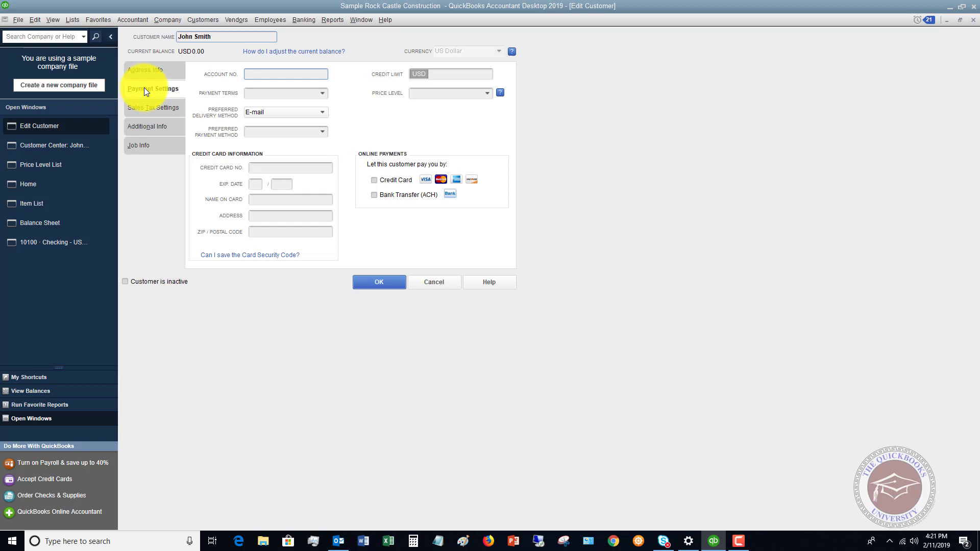
{"action": "left_click", "coordinate": [489, 95]}
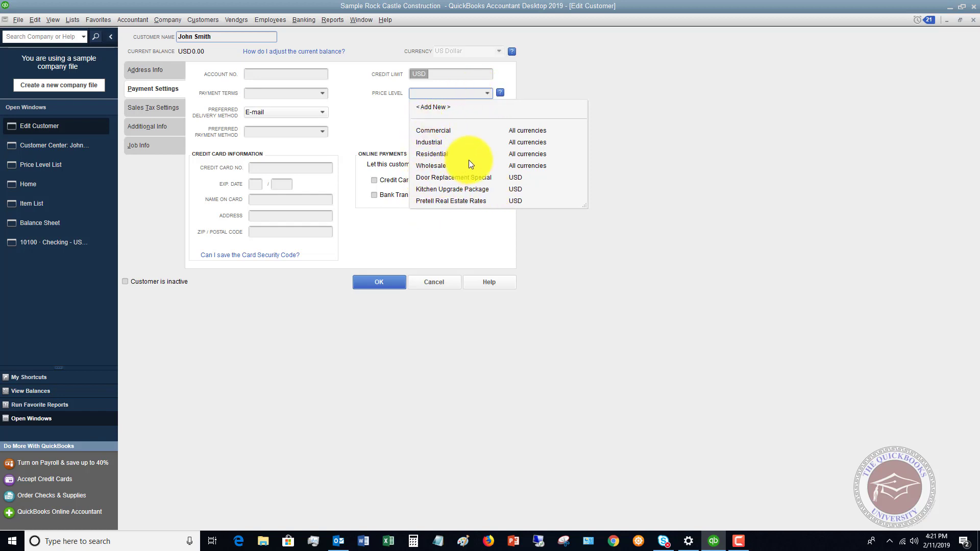
{"action": "left_click", "coordinate": [424, 165]}
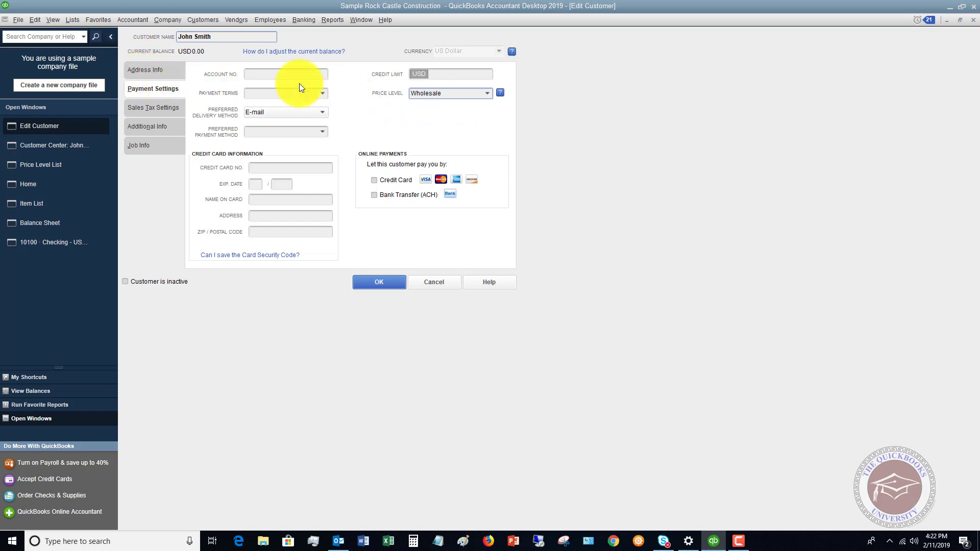
{"action": "left_click", "coordinate": [380, 281]}
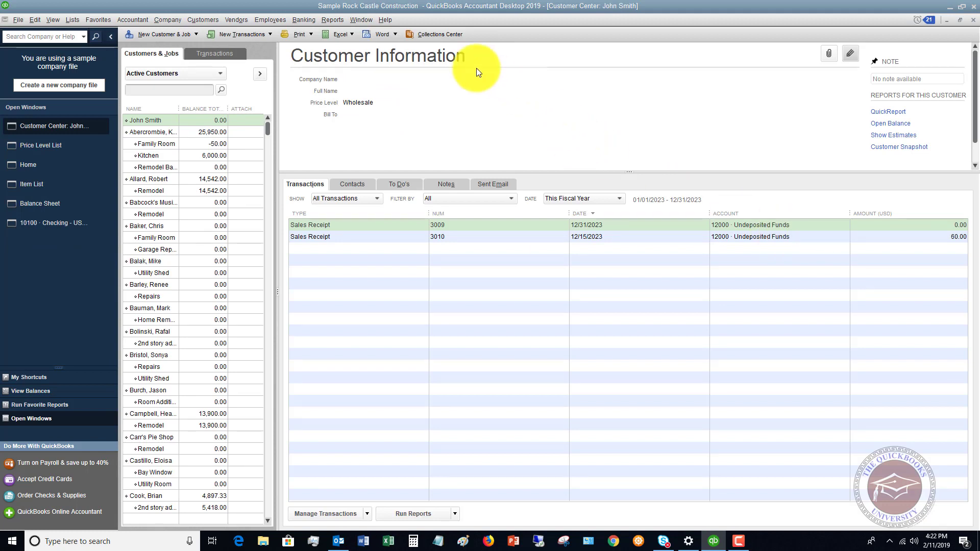
- Start a new invoice from the Customers menu, leaving the class blank
{"action": "left_click", "coordinate": [203, 20]}
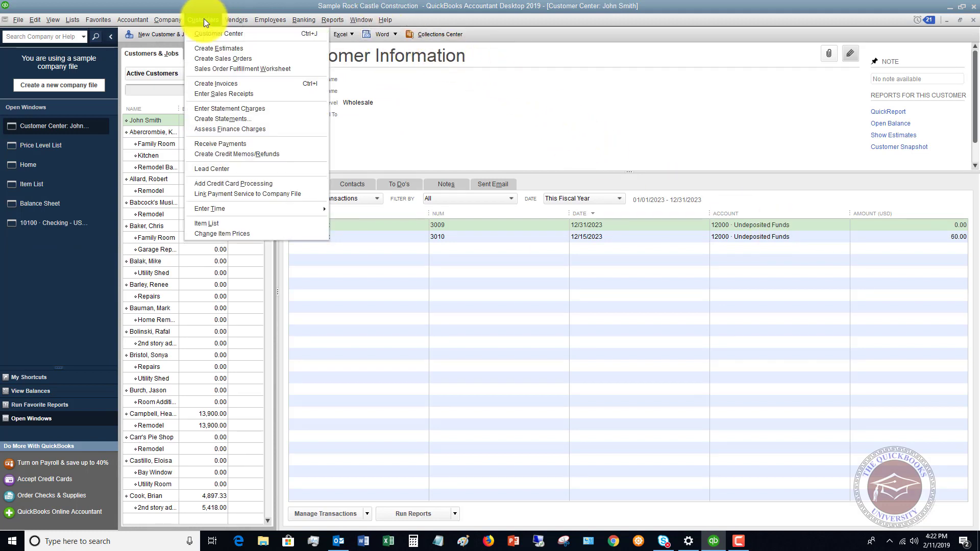
{"action": "left_click", "coordinate": [213, 85]}
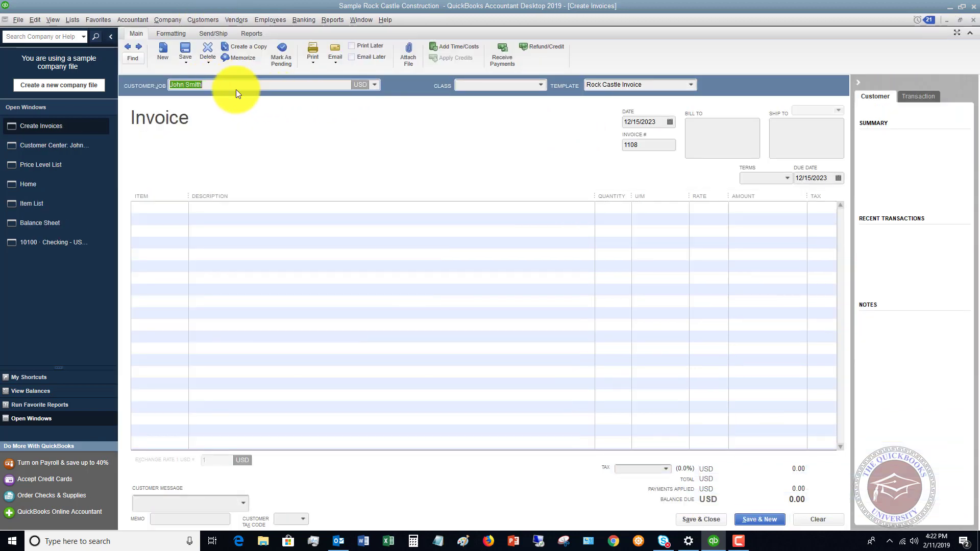
{"action": "left_click", "coordinate": [541, 82]}
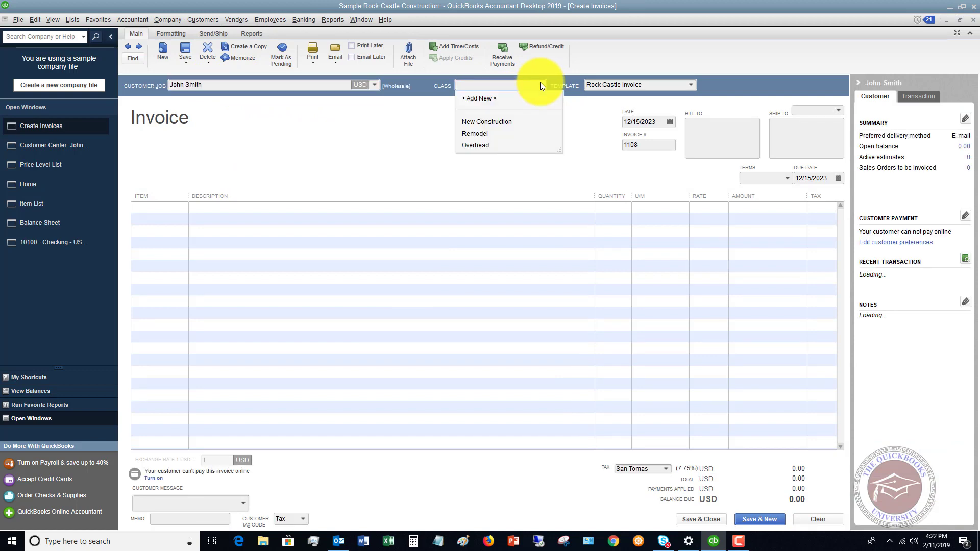
{"action": "left_click", "coordinate": [540, 84]}
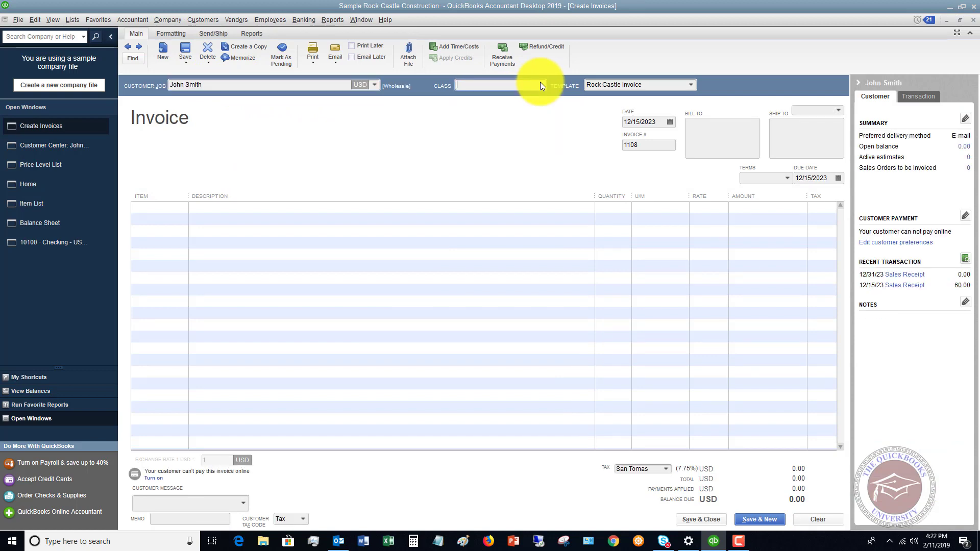
- Bill Install Labor with quantity 5 on the first invoice line, giving 48.00 each and 240.00 total
{"action": "left_click", "coordinate": [180, 209]}
{"action": "left_click", "coordinate": [184, 206]}
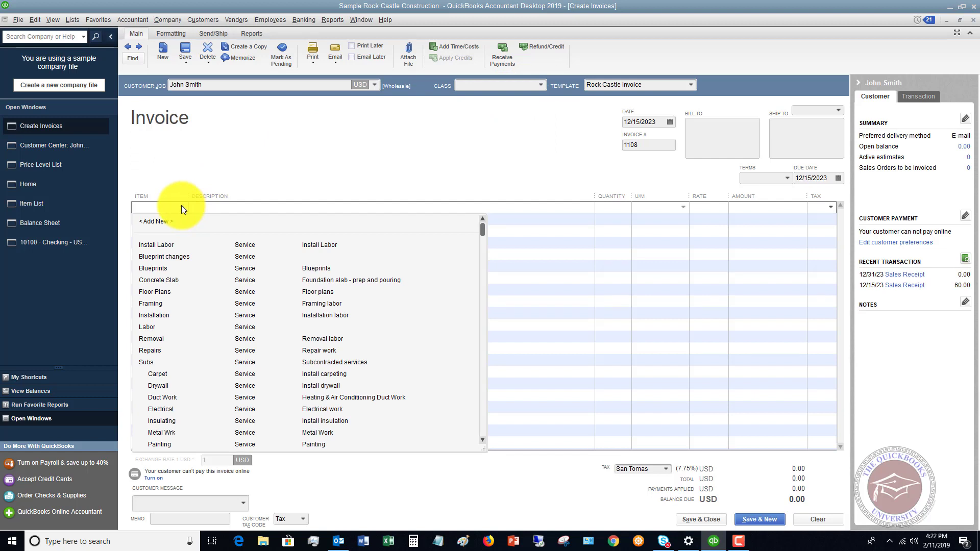
{"action": "left_click", "coordinate": [156, 245]}
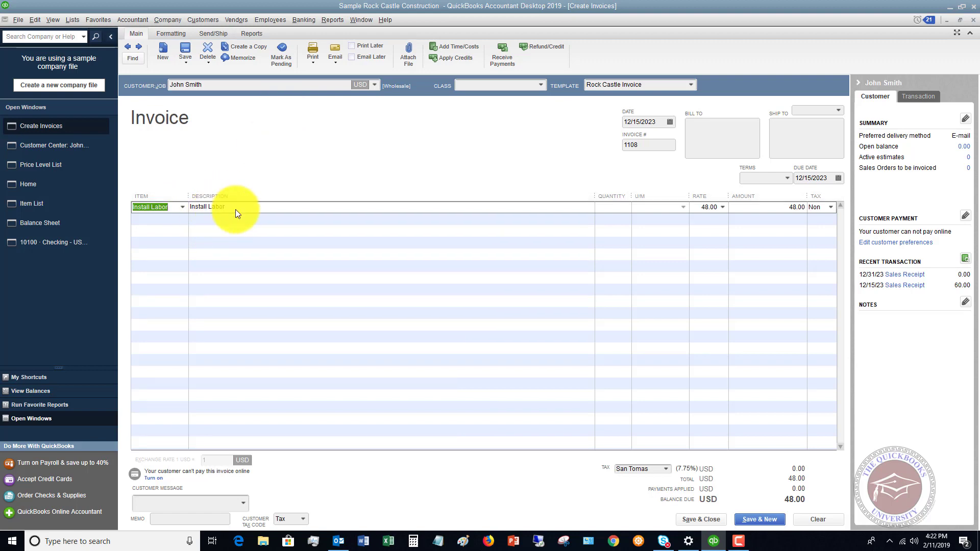
{"action": "left_click", "coordinate": [614, 208]}
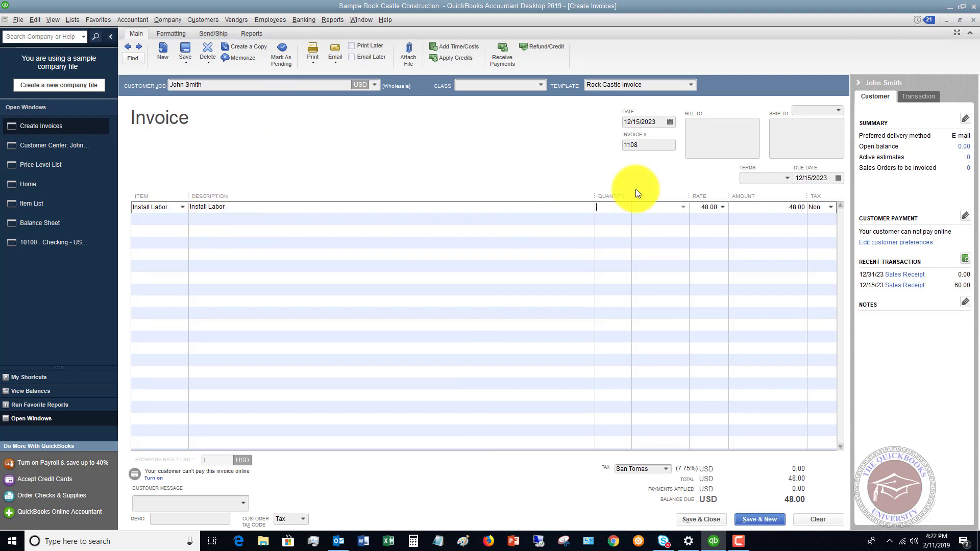
{"action": "type", "text": "5"}
{"action": "key", "text": "Tab"}
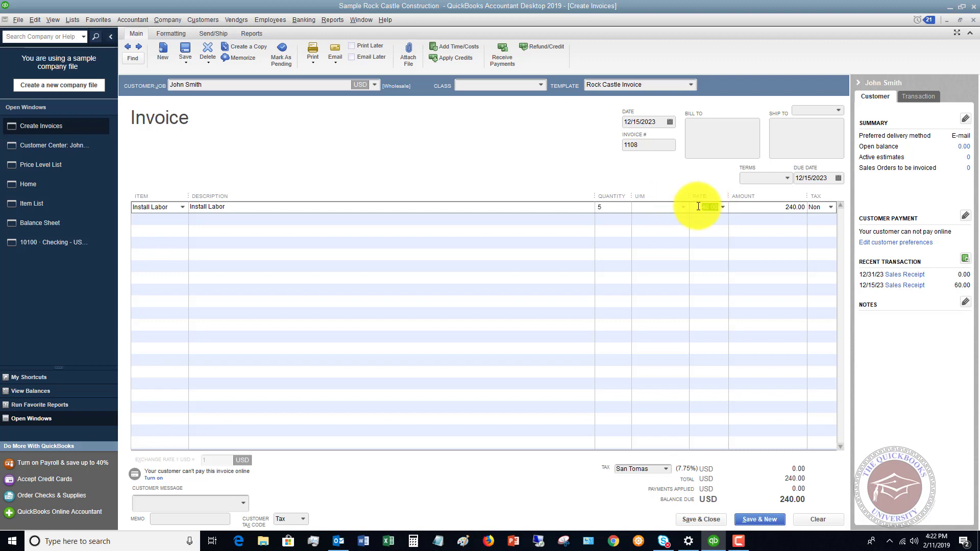
{"action": "left_click", "coordinate": [40, 203]}
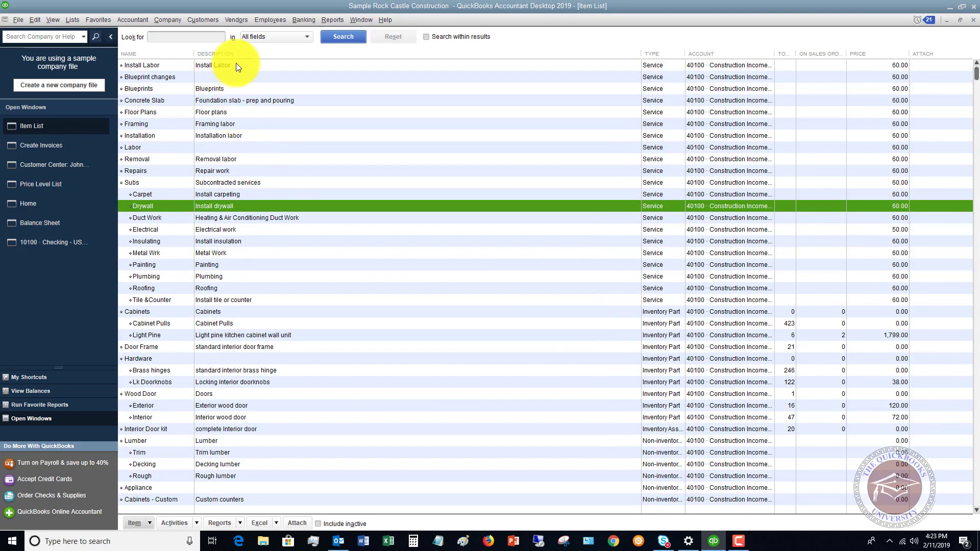
{"action": "left_click", "coordinate": [235, 65]}
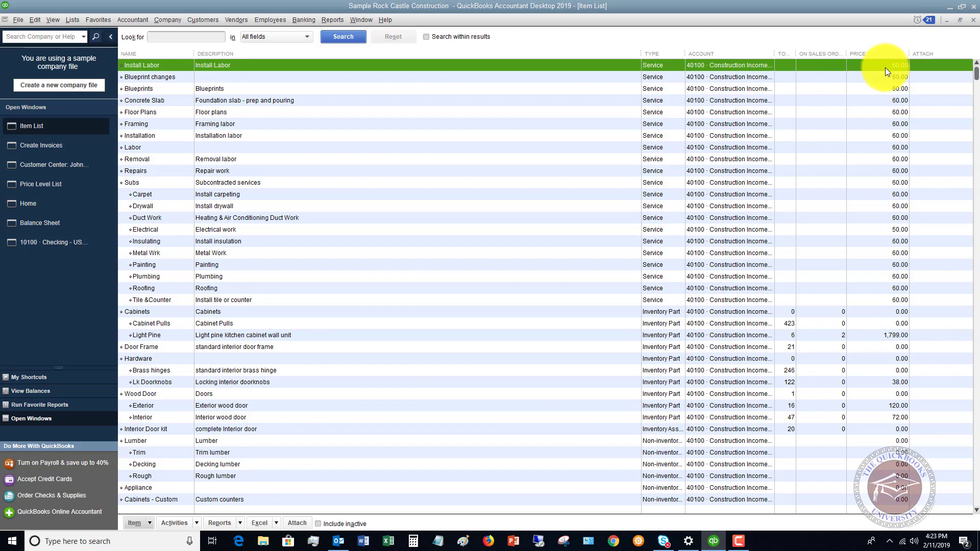
{"action": "left_click", "coordinate": [61, 148]}
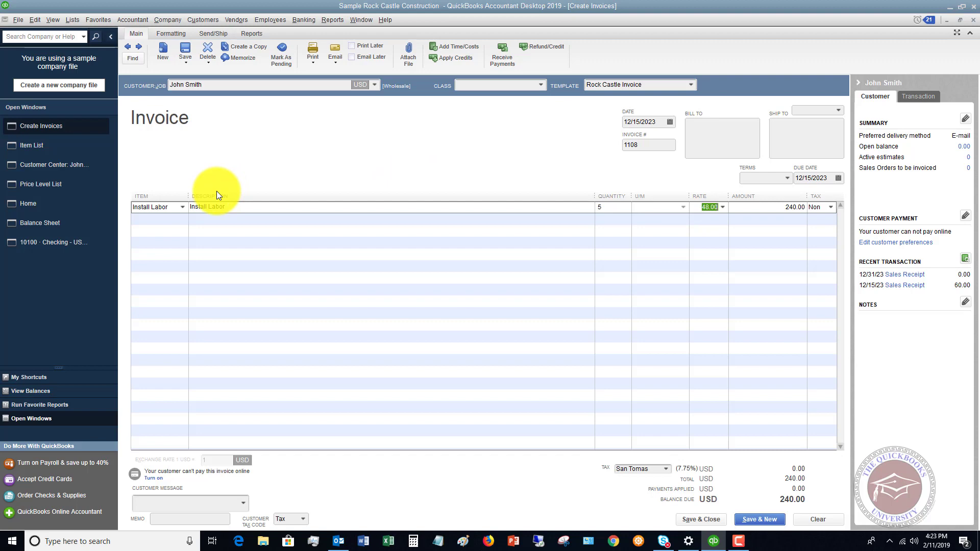
- Append '- wholesale pricing' to the Install Labor line's description
{"action": "left_click", "coordinate": [247, 205]}
{"action": "left_click", "coordinate": [246, 206]}
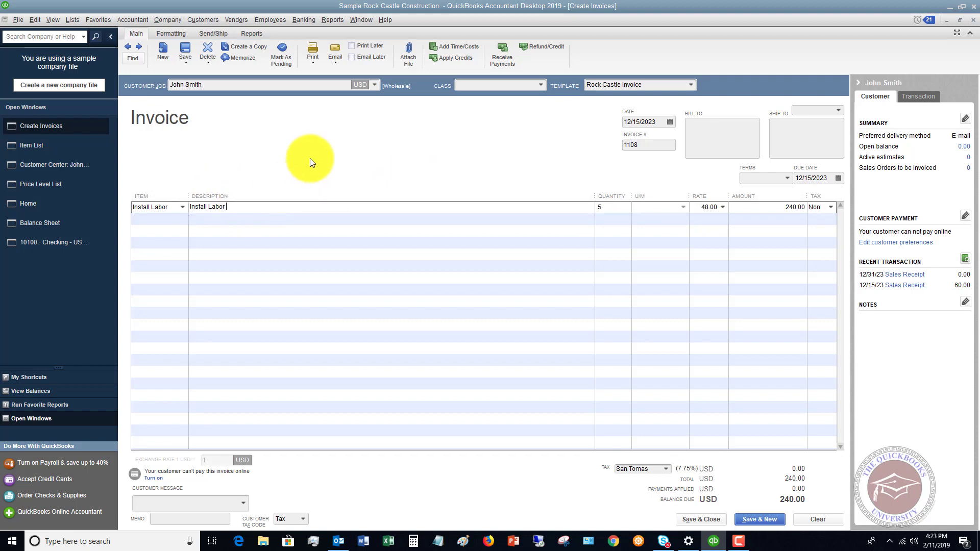
{"action": "type", "text": "- wholesale pricing"}
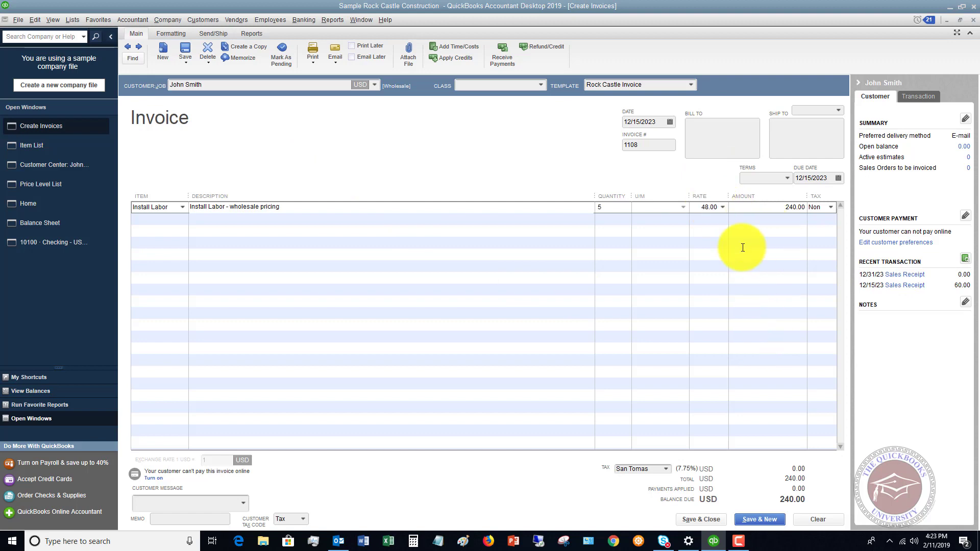
{"action": "left_click", "coordinate": [762, 221]}
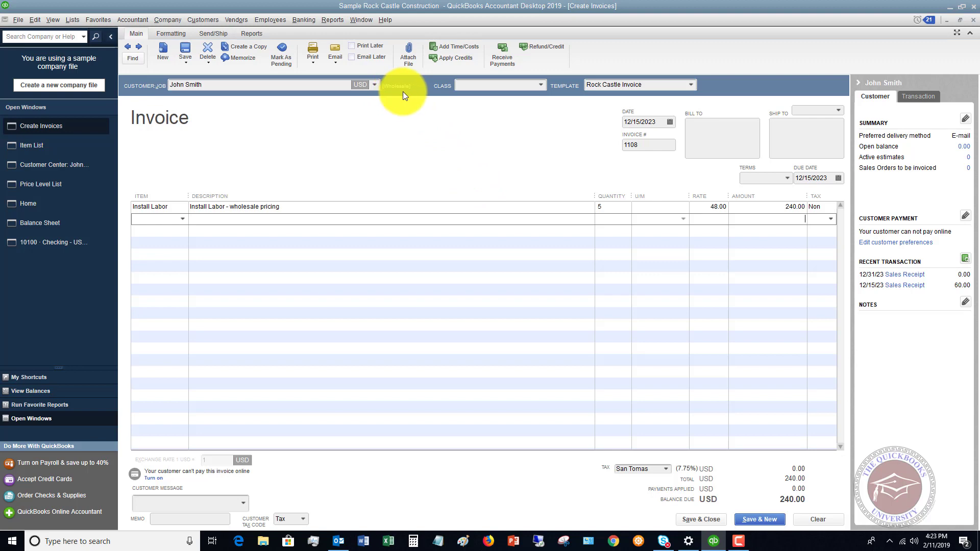
{"action": "left_click", "coordinate": [345, 207]}
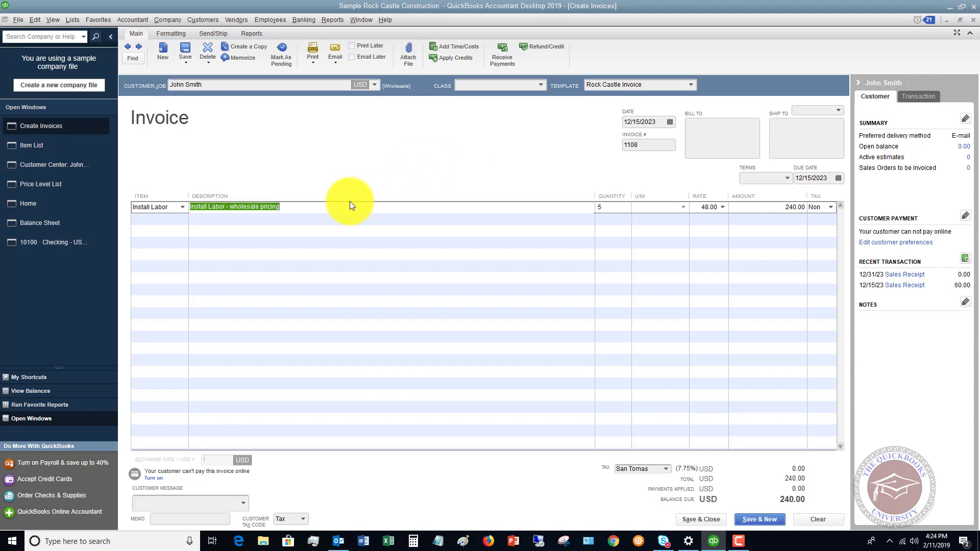
{"action": "left_click", "coordinate": [294, 213]}
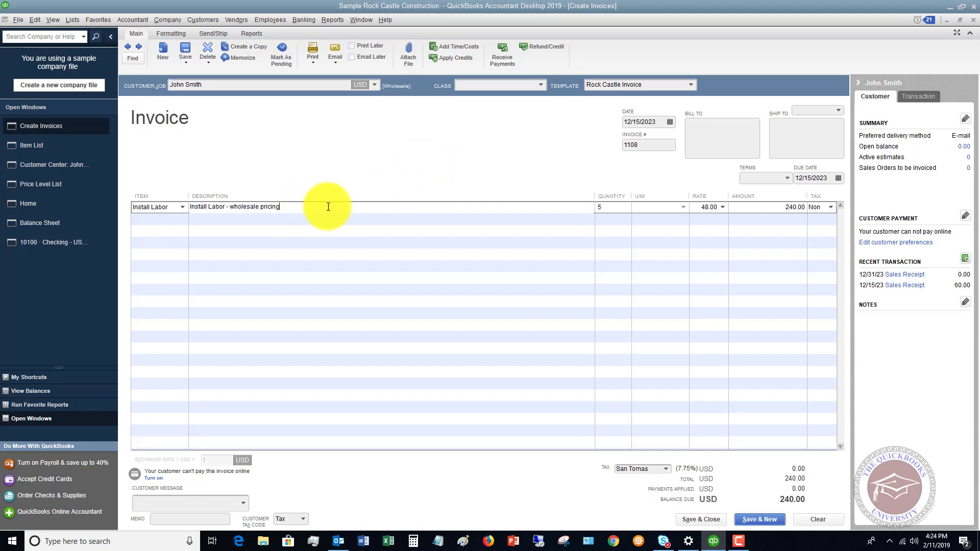